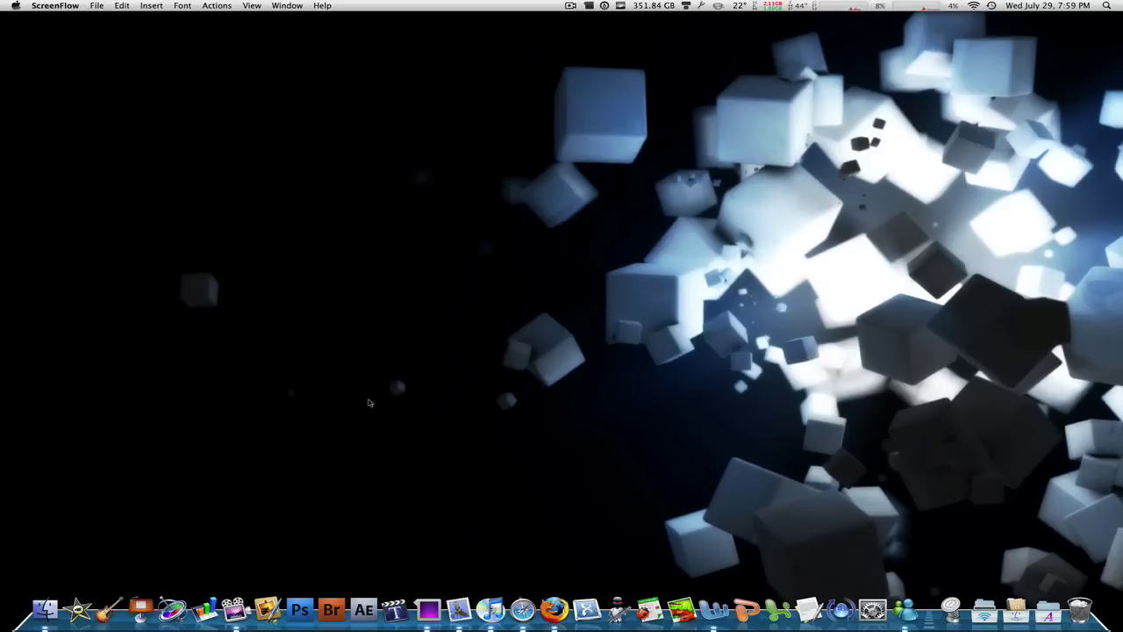
# - Switch to the Finder desktop and cycle through the running applications with the application switcher
pyautogui.click(467, 349)
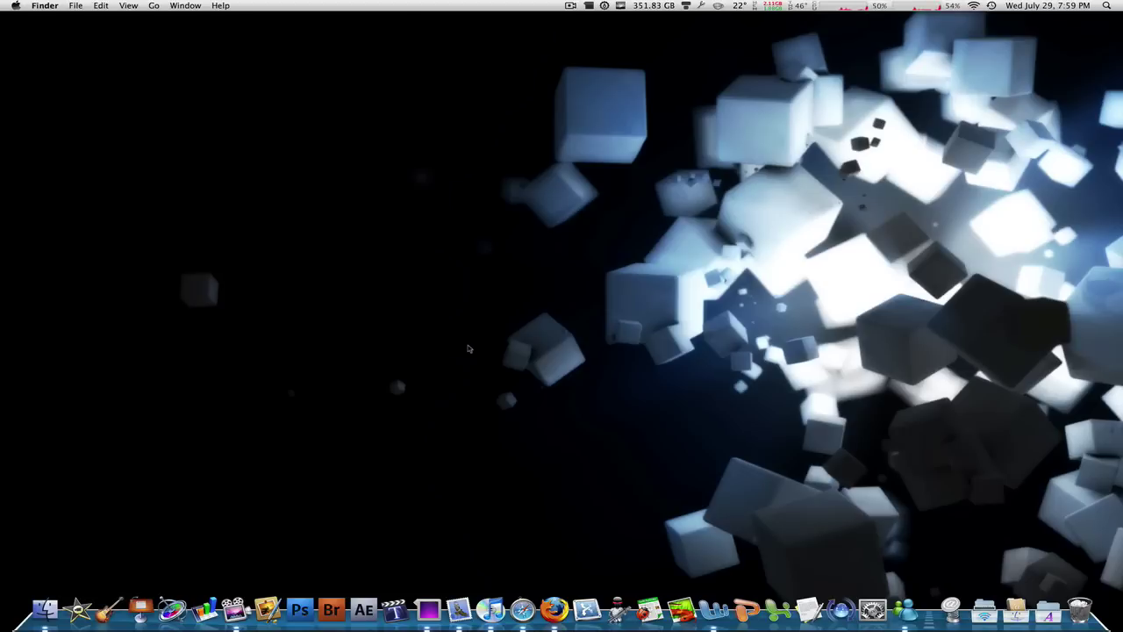
pyautogui.press('super+Tab')
pyautogui.press('super+Tab')
pyautogui.press('super+Tab')
pyautogui.press('super+Tab')
pyautogui.press('super+Tab')
pyautogui.press('super+Tab')
pyautogui.press('super+Tab')
pyautogui.press('super+Tab')
pyautogui.press('super+Tab')
# - Launch TextEdit and switch to Word, creating additional blank Word documents up to Document5
pyautogui.click(807, 609)
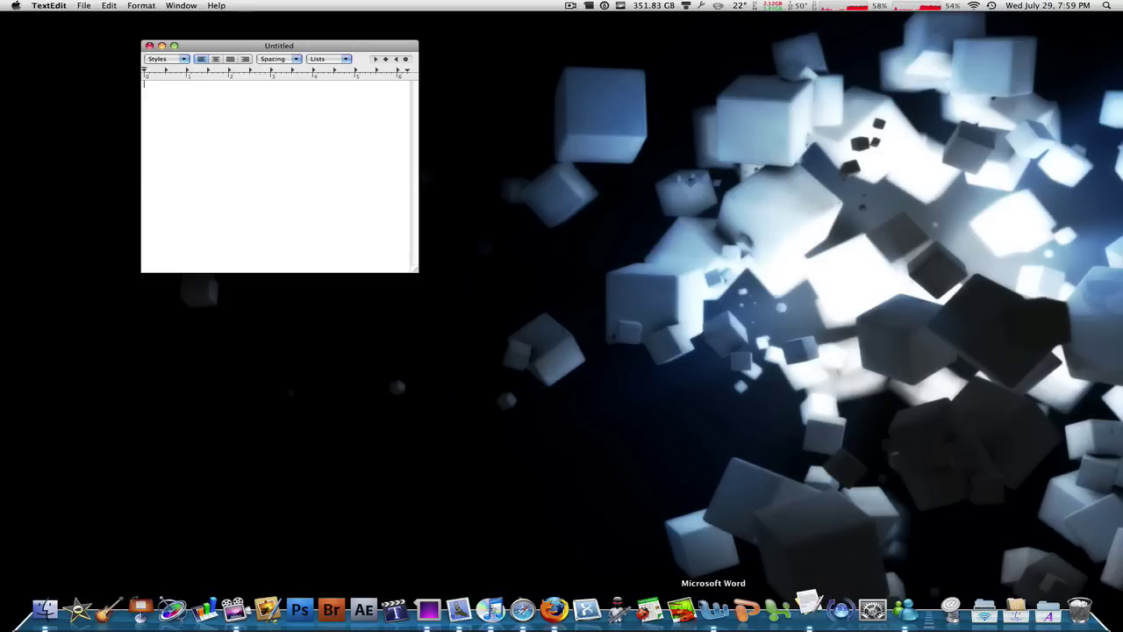
pyautogui.click(713, 609)
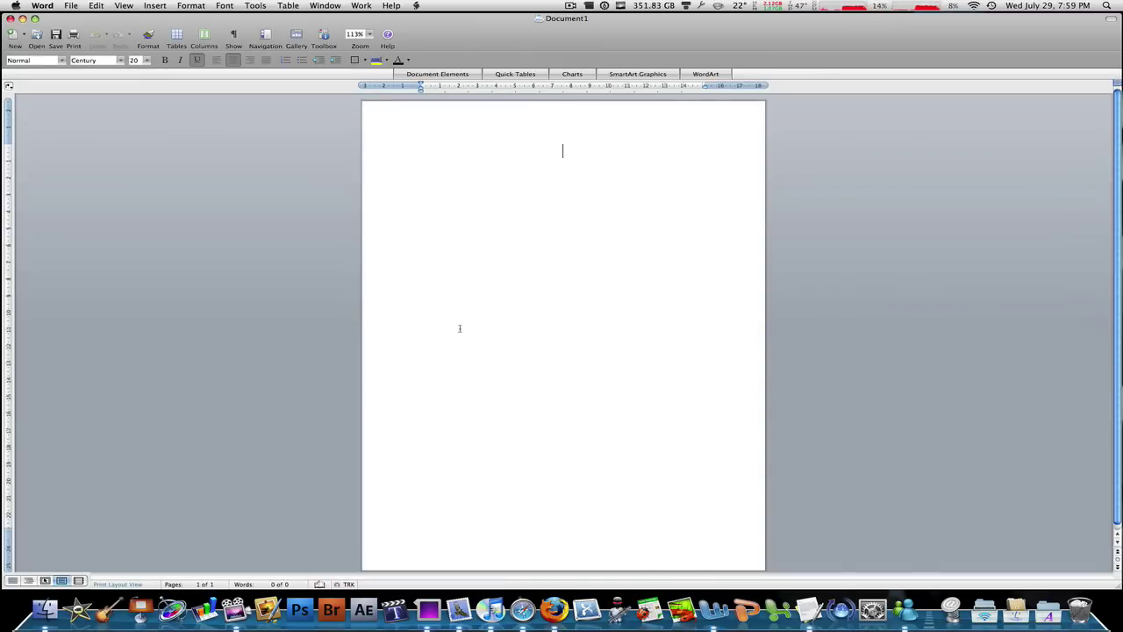
pyautogui.press('super+n')
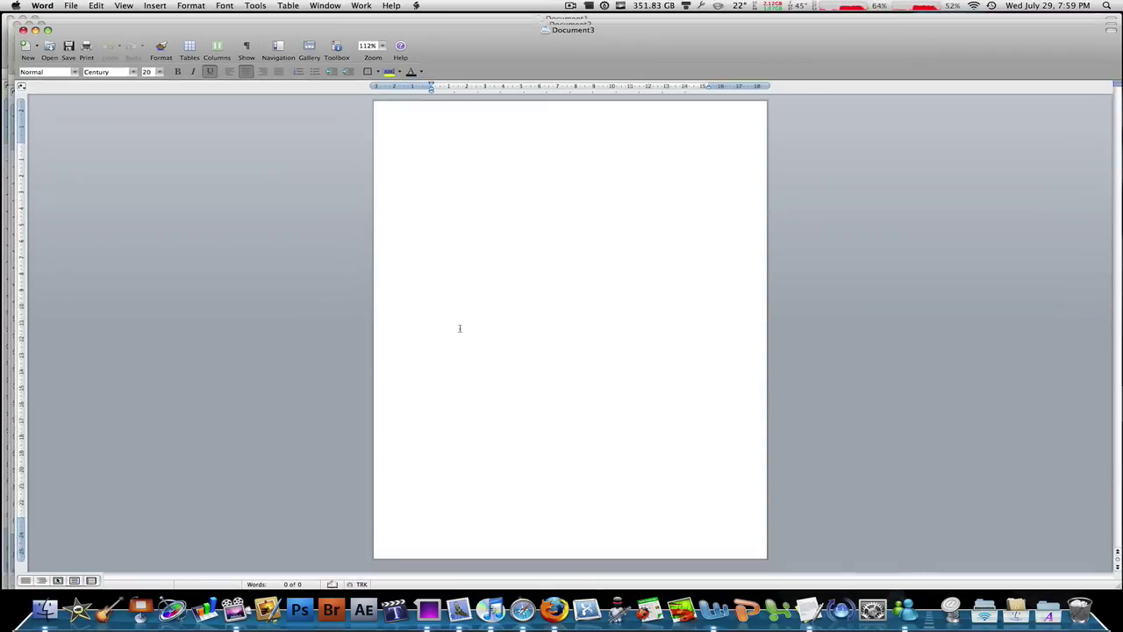
pyautogui.press('super+n')
pyautogui.press('super+n')
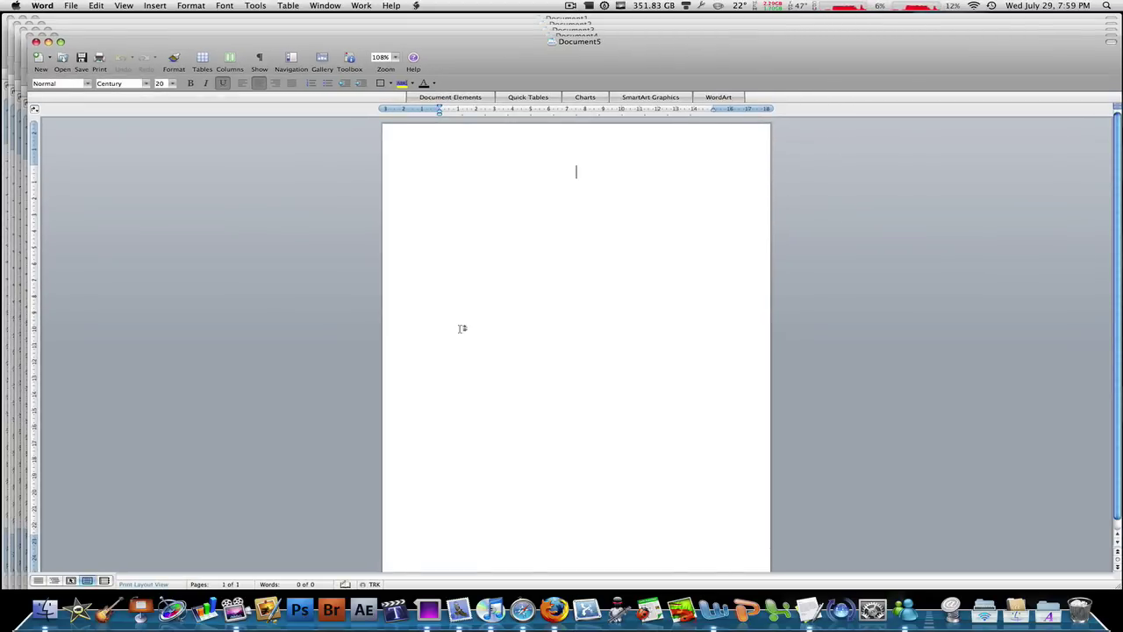
# - Show all open windows at once with Exposé and bring the TextEdit Untitled window to the front
pyautogui.press('F10')
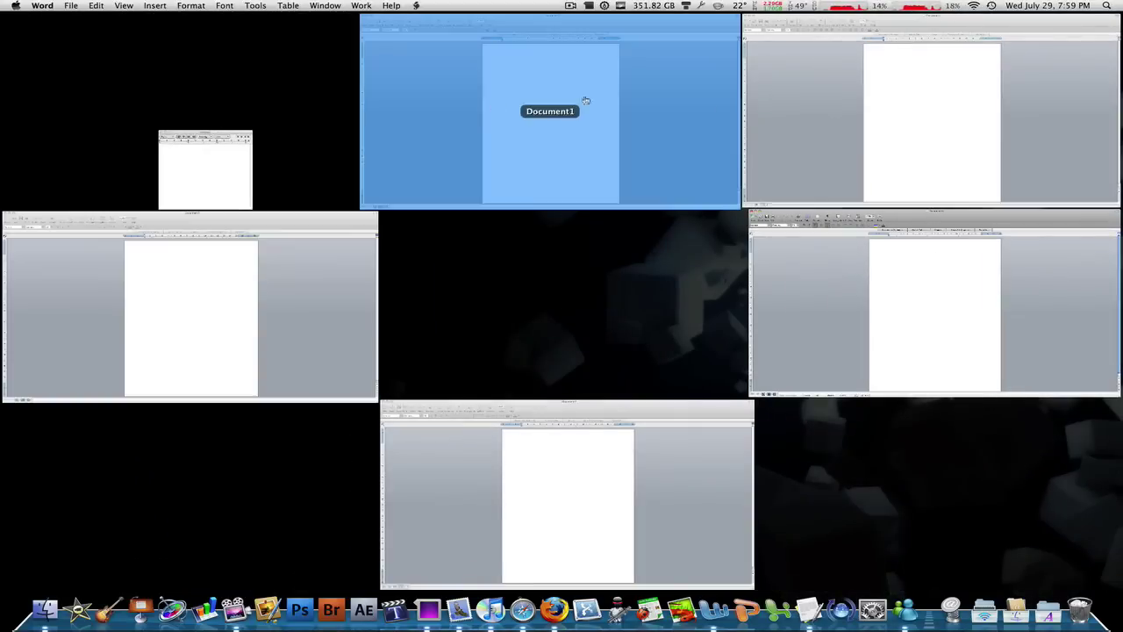
pyautogui.click(956, 277)
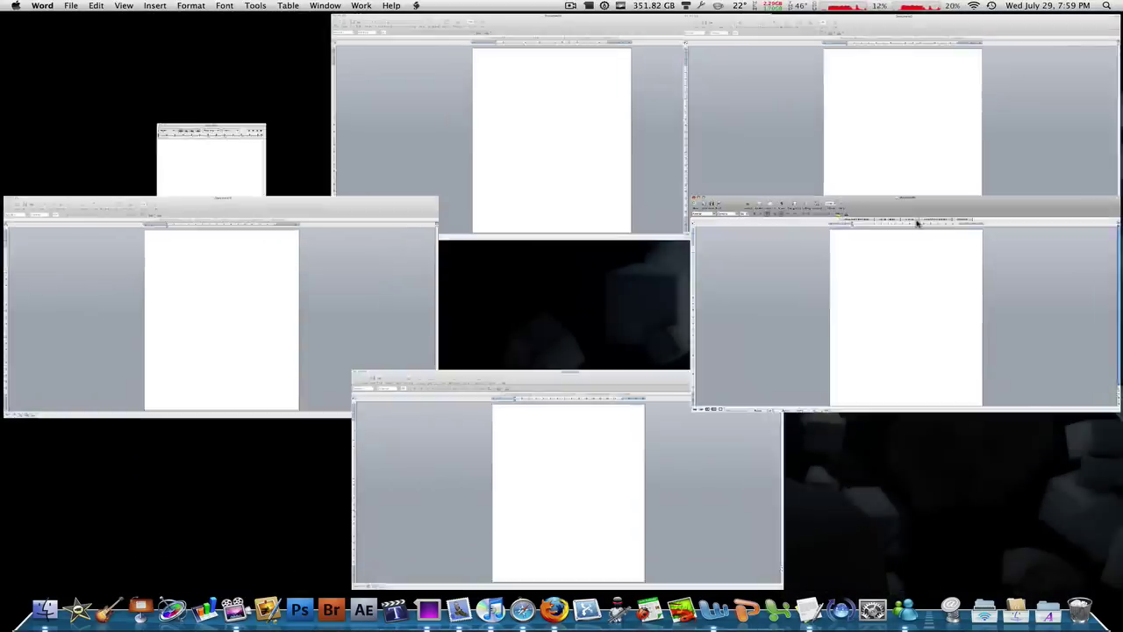
pyautogui.press('F9')
pyautogui.click(198, 166)
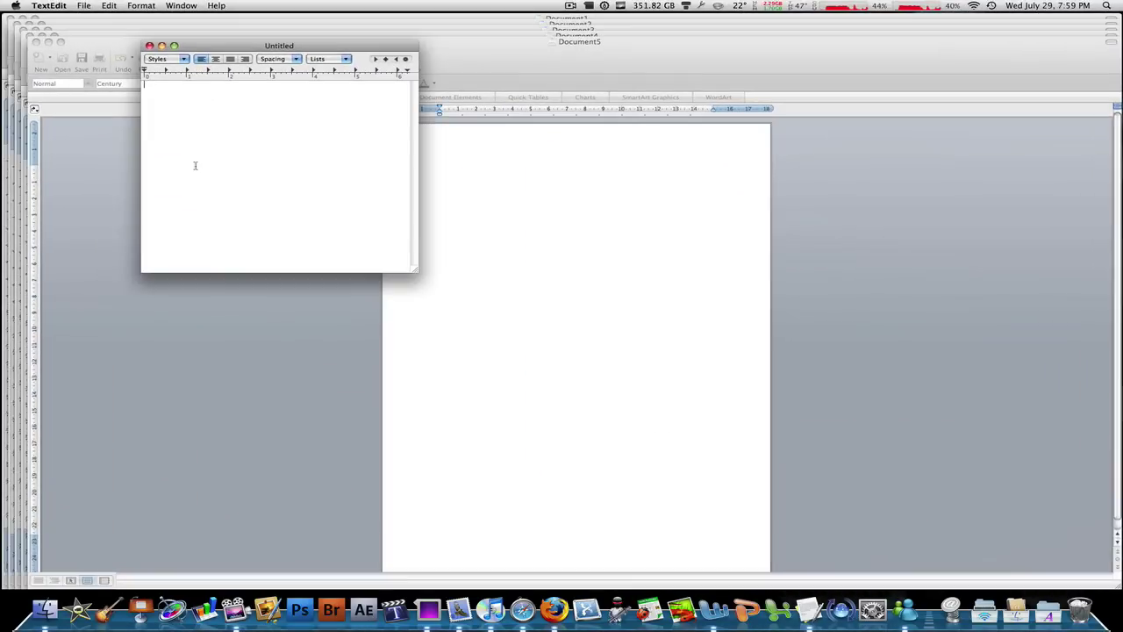
# - Create additional blank TextEdit documents up to Untitled 12
pyautogui.press('super+n')
pyautogui.press('super+n')
pyautogui.press('super+n')
pyautogui.press('super+n')
pyautogui.press('super+n')
pyautogui.press('super+n')
pyautogui.press('super+n')
pyautogui.press('super+n')
pyautogui.press('super+n')
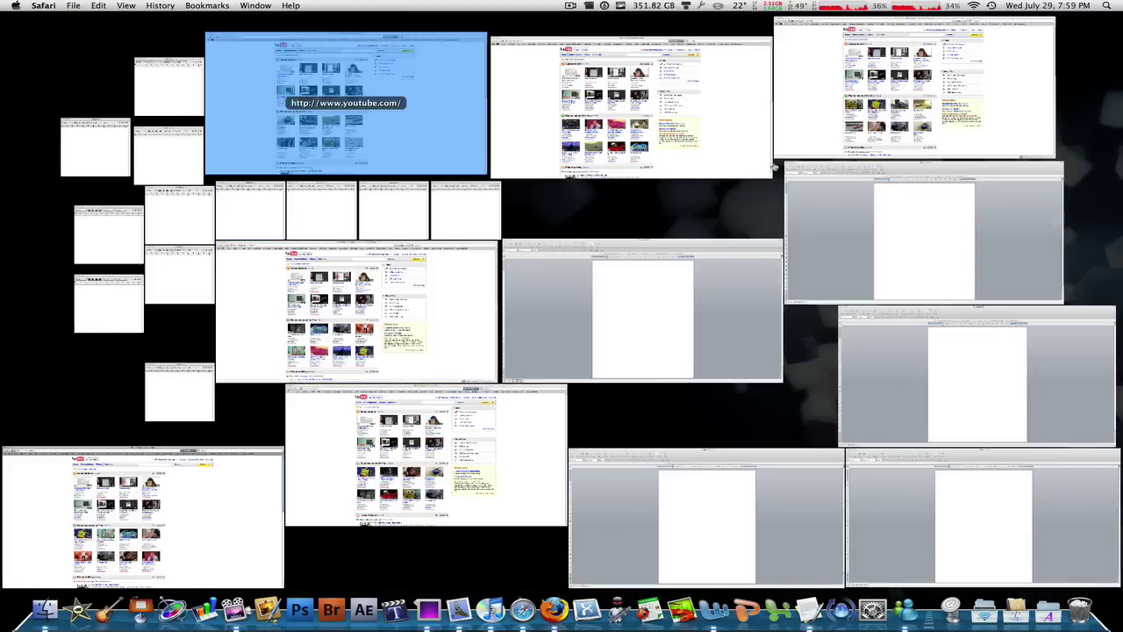
# - Bring the Word Document5 window to the front and cycle through the running applications in the application switcher
pyautogui.click(571, 308)
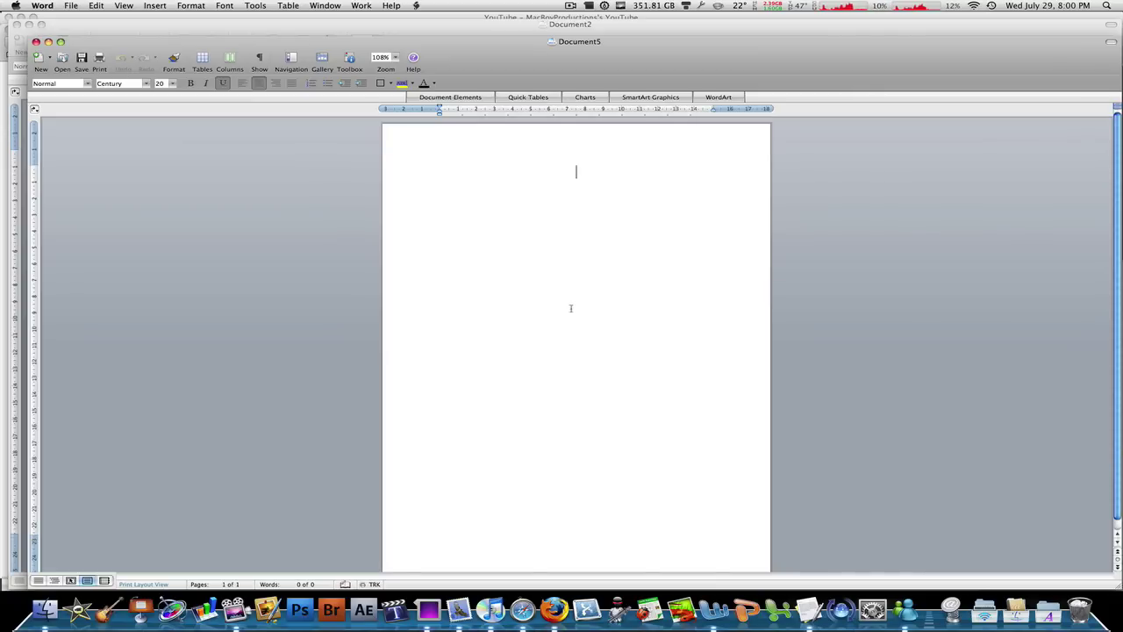
pyautogui.press('super+Tab')
pyautogui.press('super+Tab')
pyautogui.press('super+Tab')
pyautogui.press('super+Tab')
pyautogui.press('super+Tab')
pyautogui.press('super+Tab')
pyautogui.press('super+Tab')
pyautogui.press('super+Tab')
pyautogui.press('super+Tab')
pyautogui.press('super+Tab')
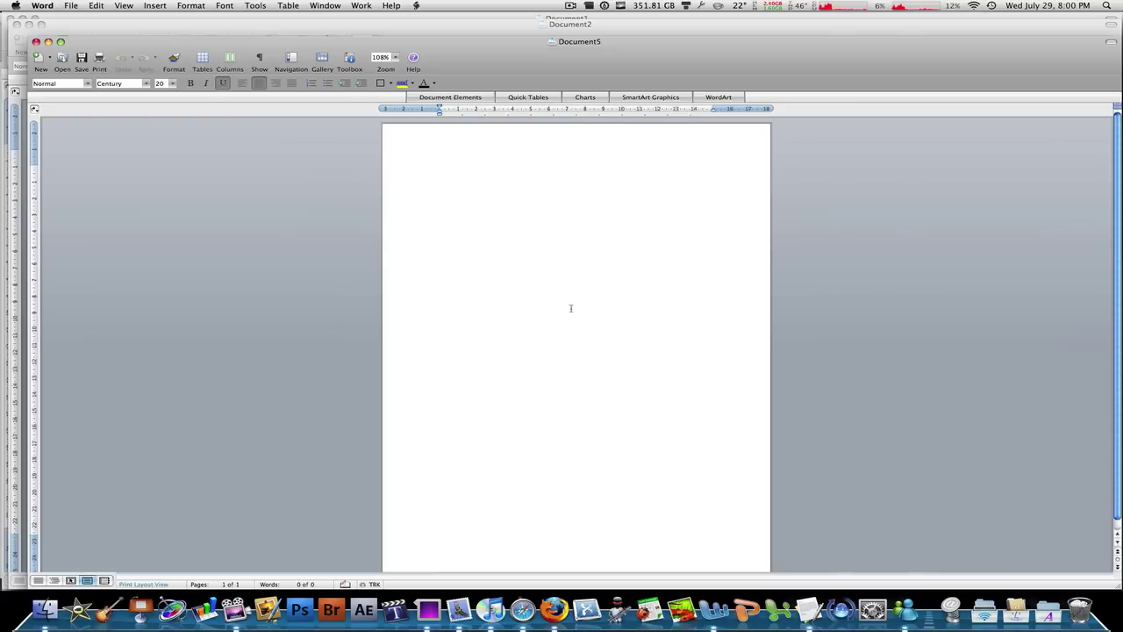
# - Cycle through the open Word document windows and cancel the save dialog for Document4
pyautogui.press('super+w')
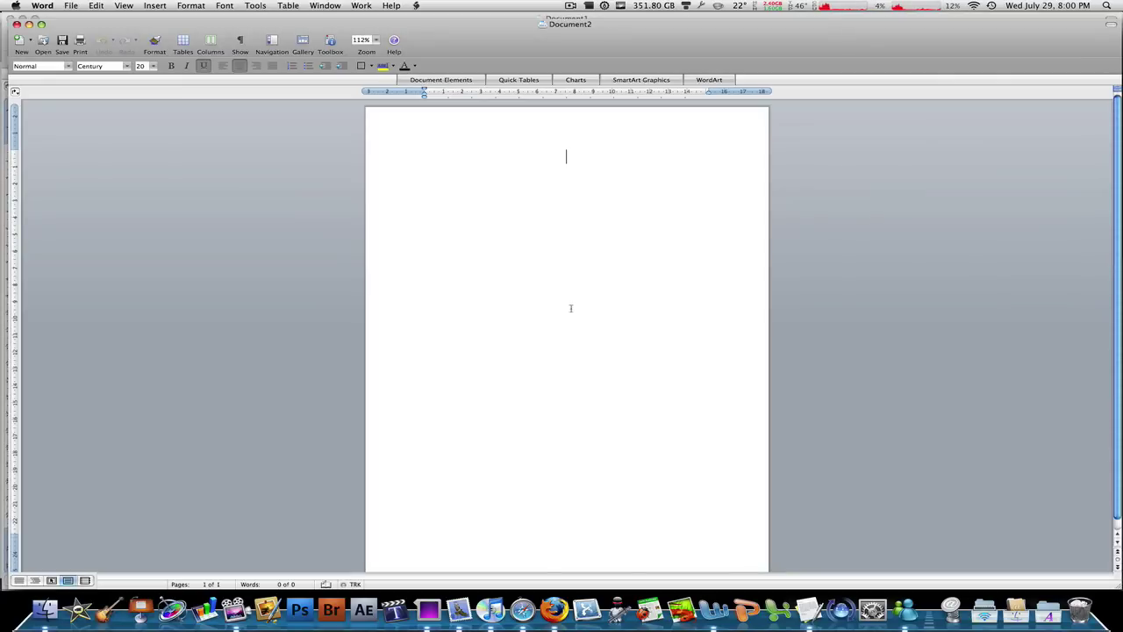
pyautogui.press('super+w')
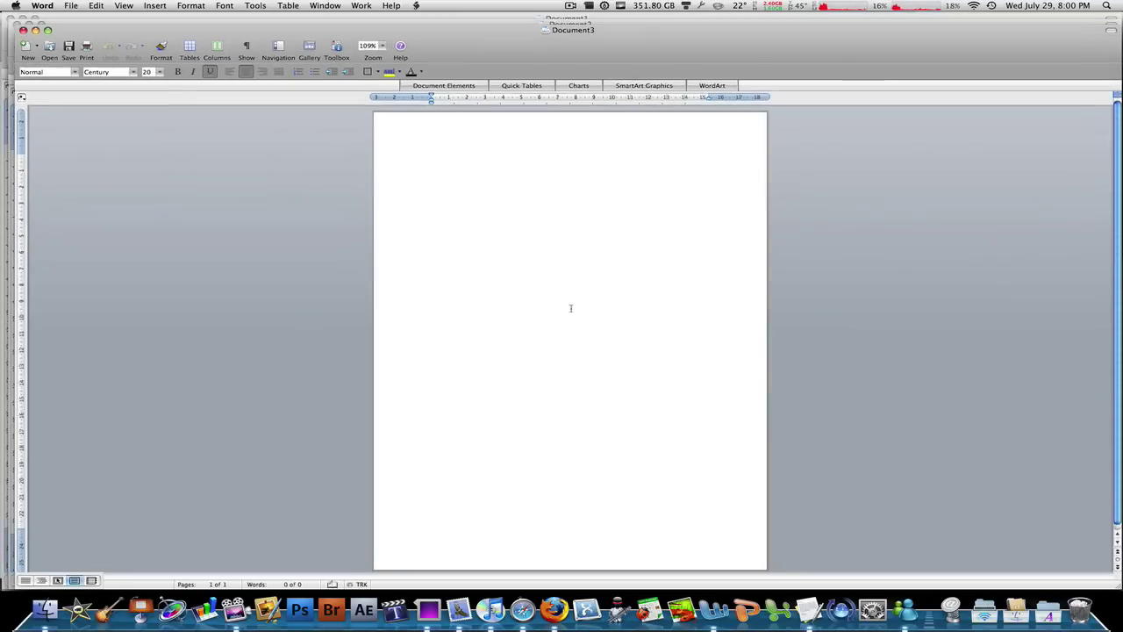
pyautogui.press('super+w')
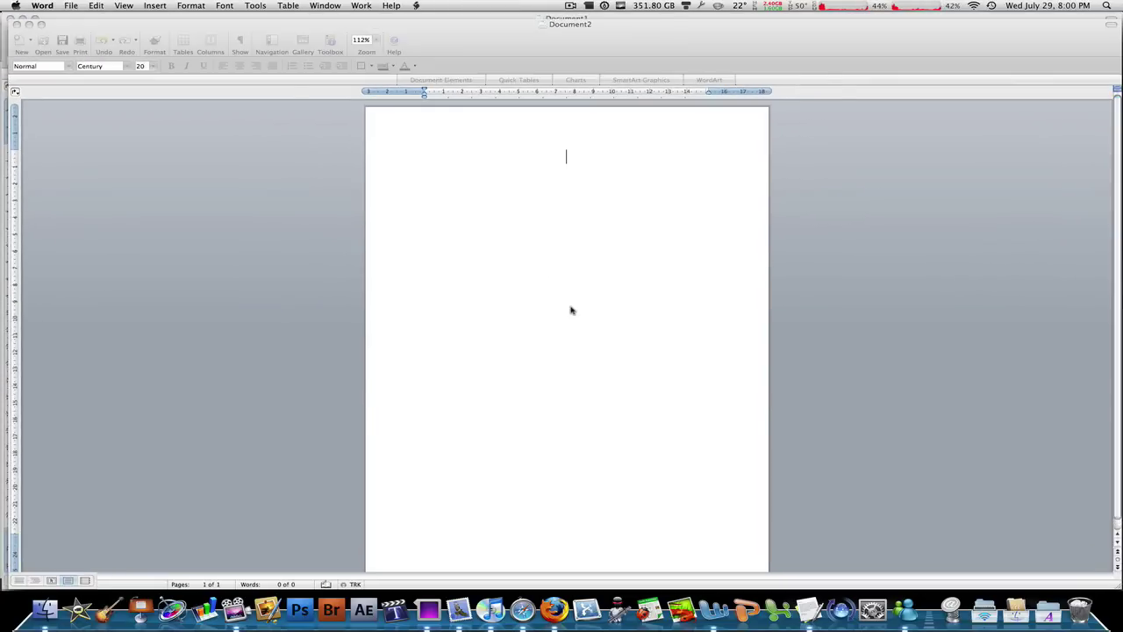
pyautogui.press('super+s')
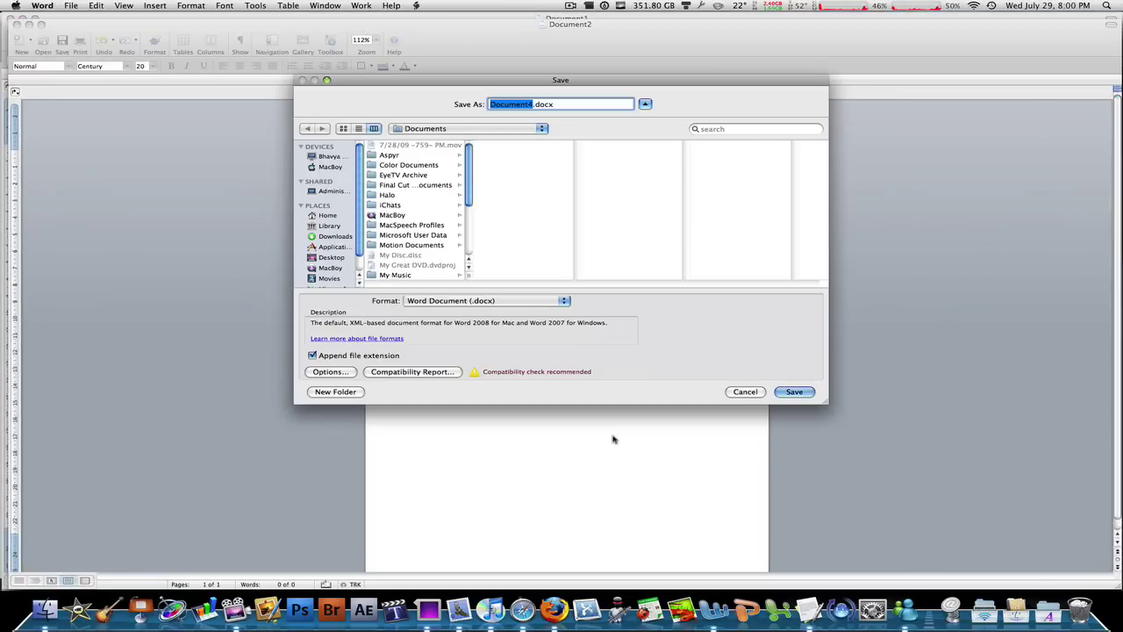
pyautogui.click(749, 395)
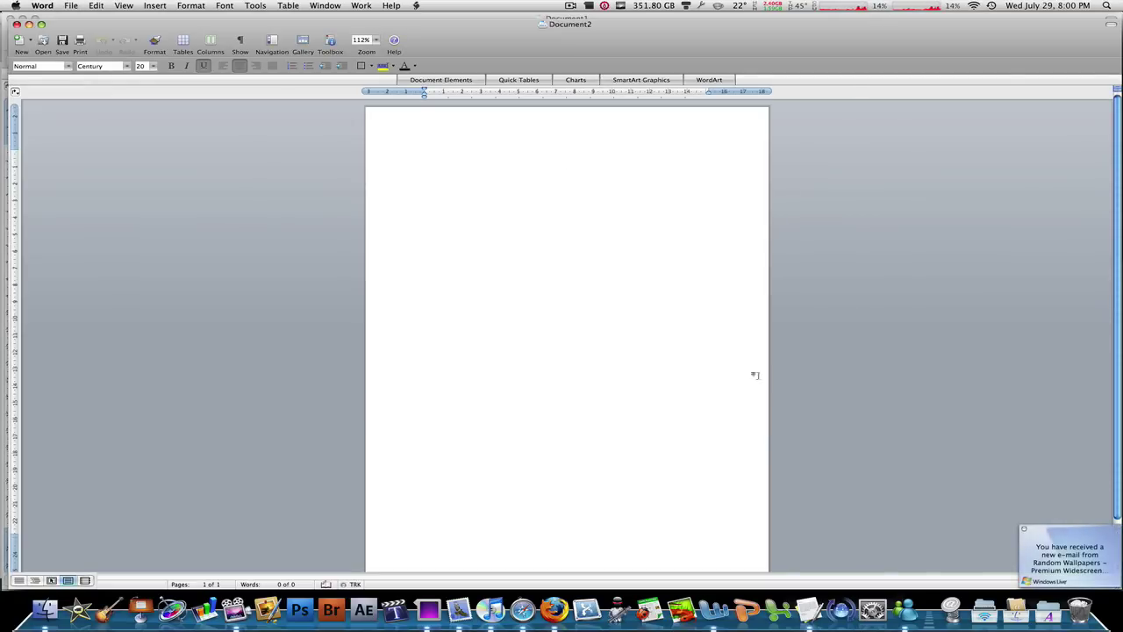
pyautogui.click(1027, 527)
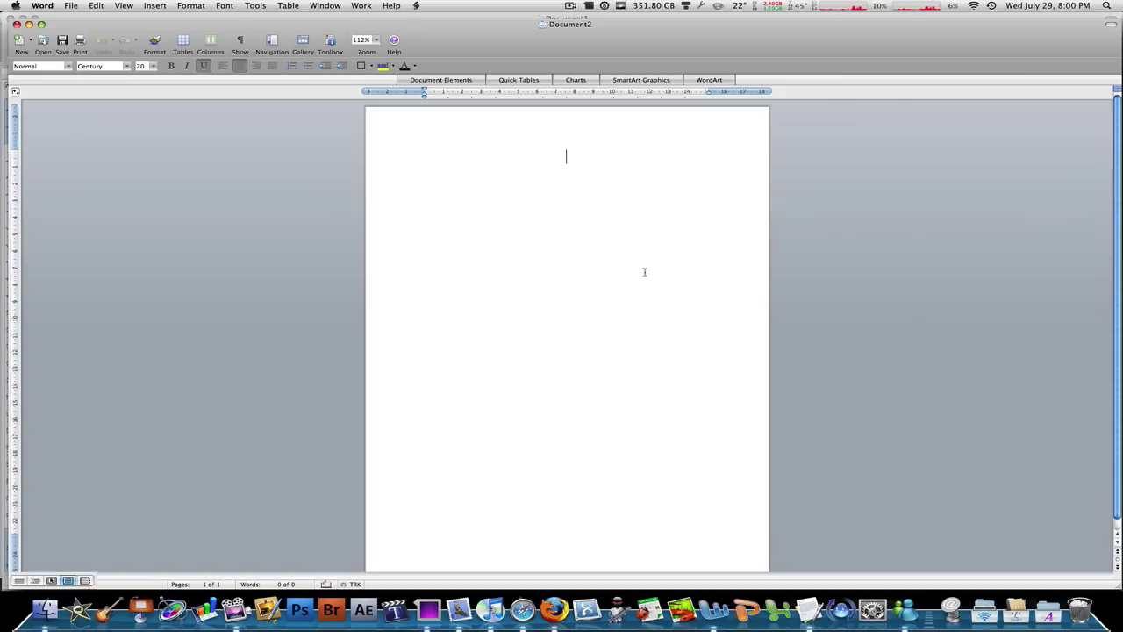
pyautogui.press('super+n')
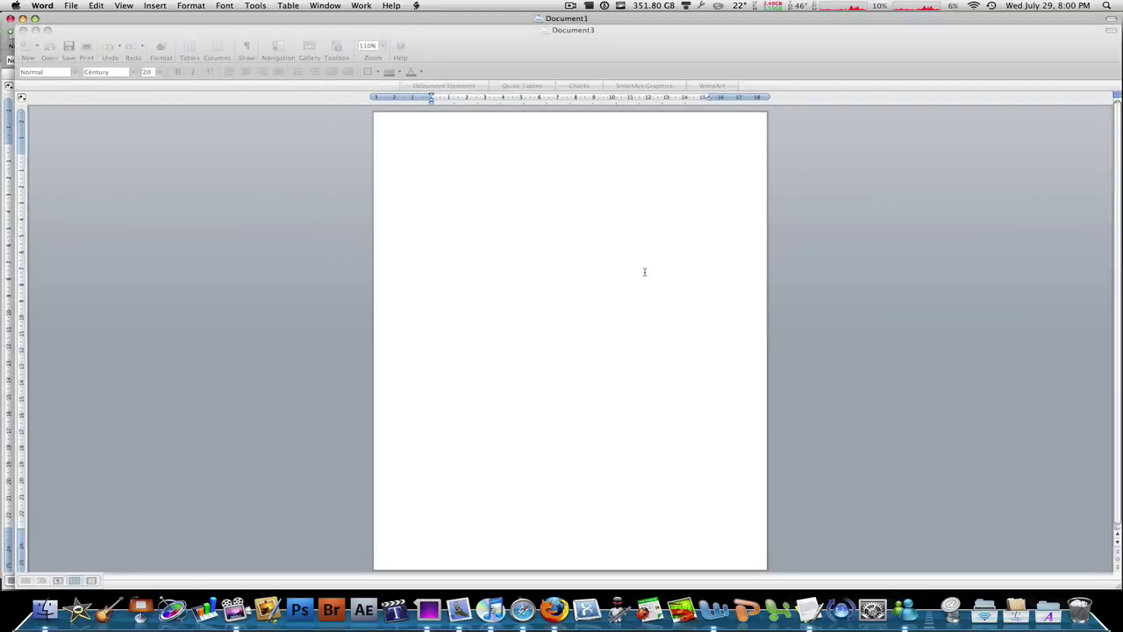
# - Switch to TextEdit, spread some of its stacked windows apart, and bring the Untitled 12 window to the front
pyautogui.click(809, 609)
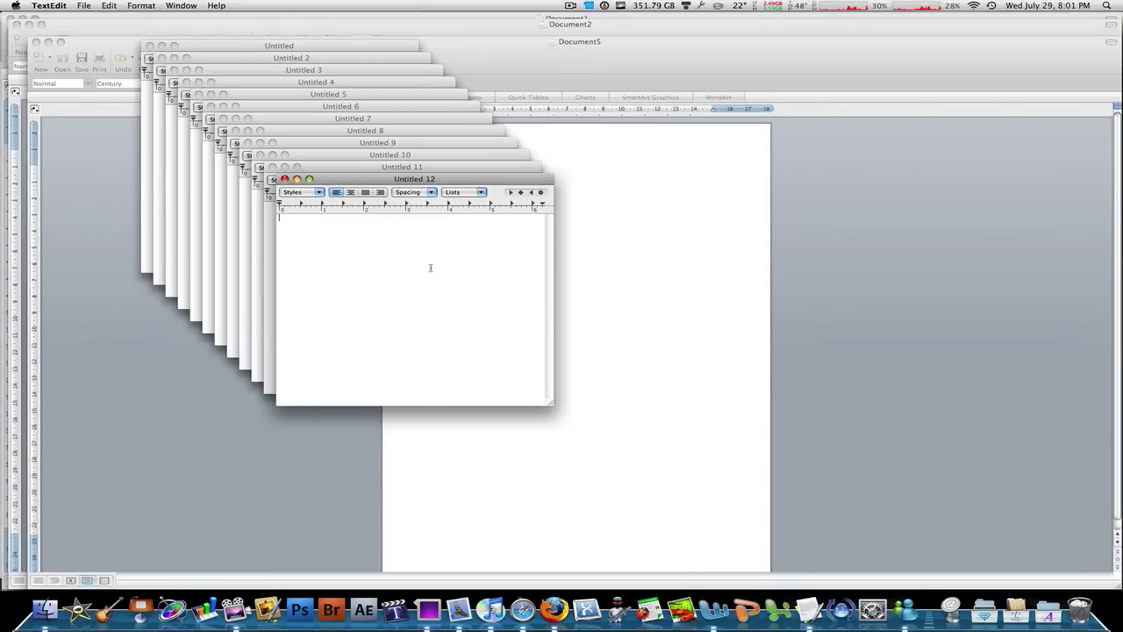
pyautogui.moveTo(405, 180); pyautogui.dragTo(703, 109)
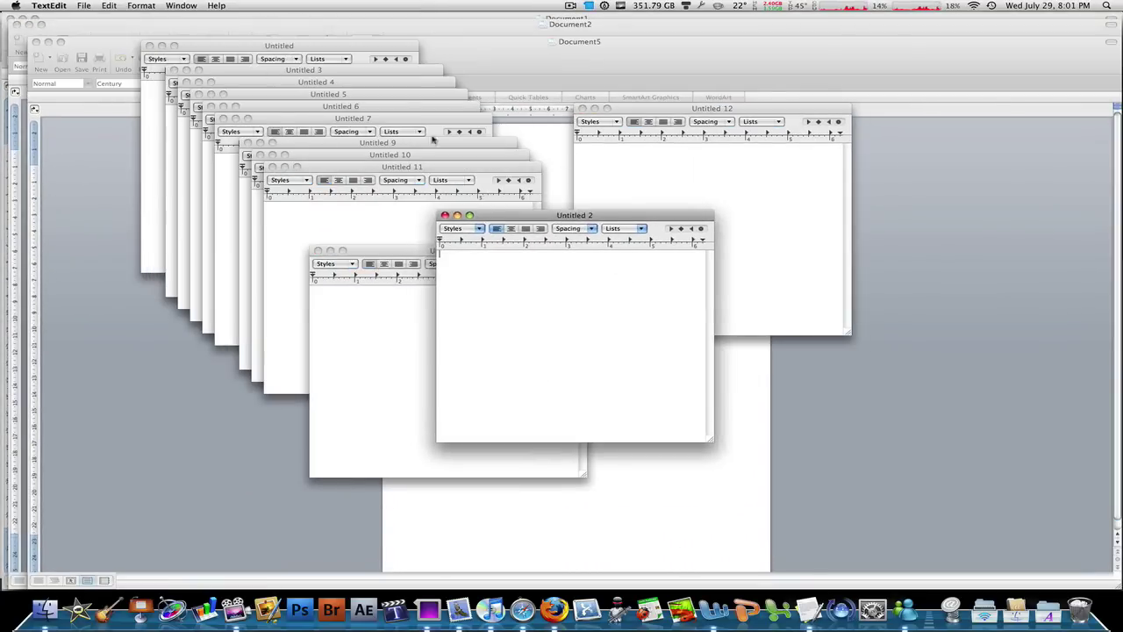
pyautogui.click(826, 316)
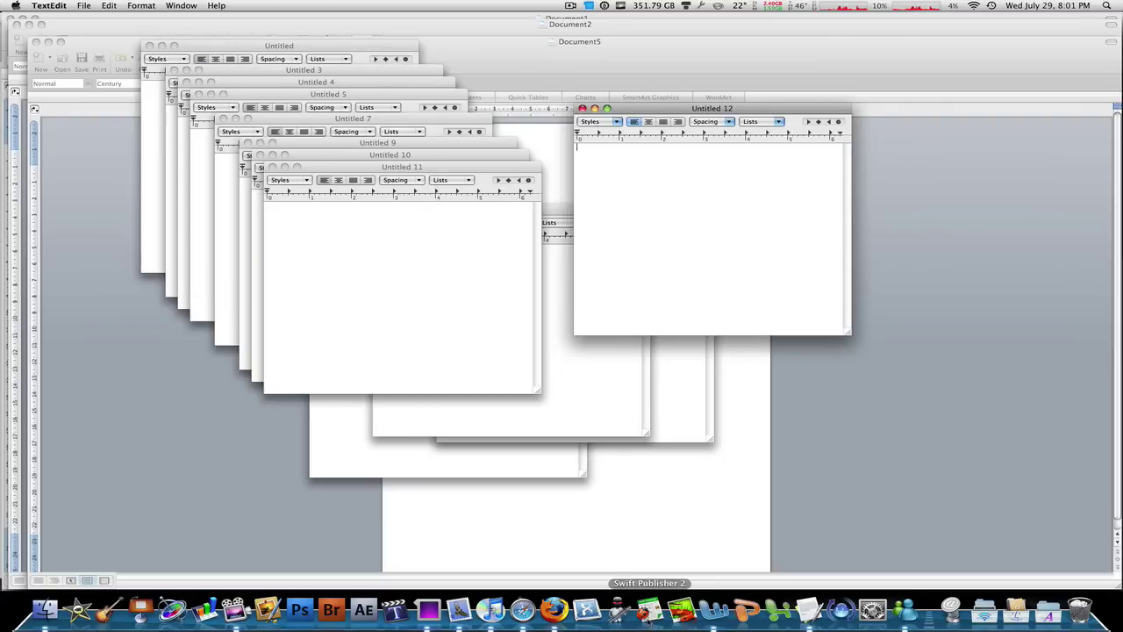
# - Launch Swift Publisher 2 and open the recent document Historical Trading Cards 8
pyautogui.click(650, 609)
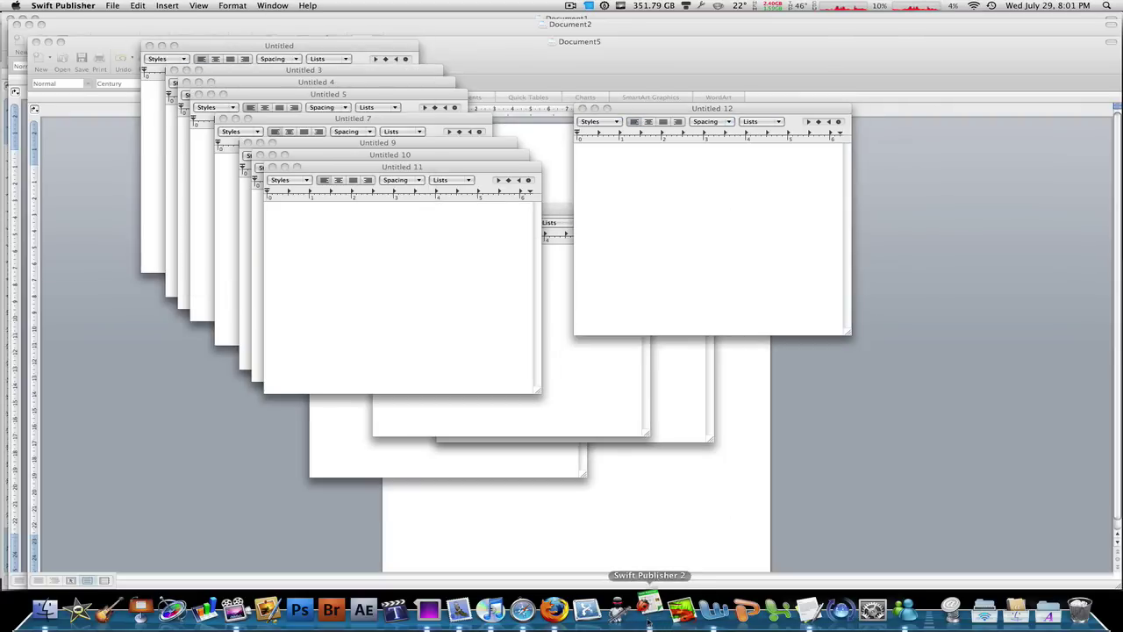
pyautogui.click(505, 343)
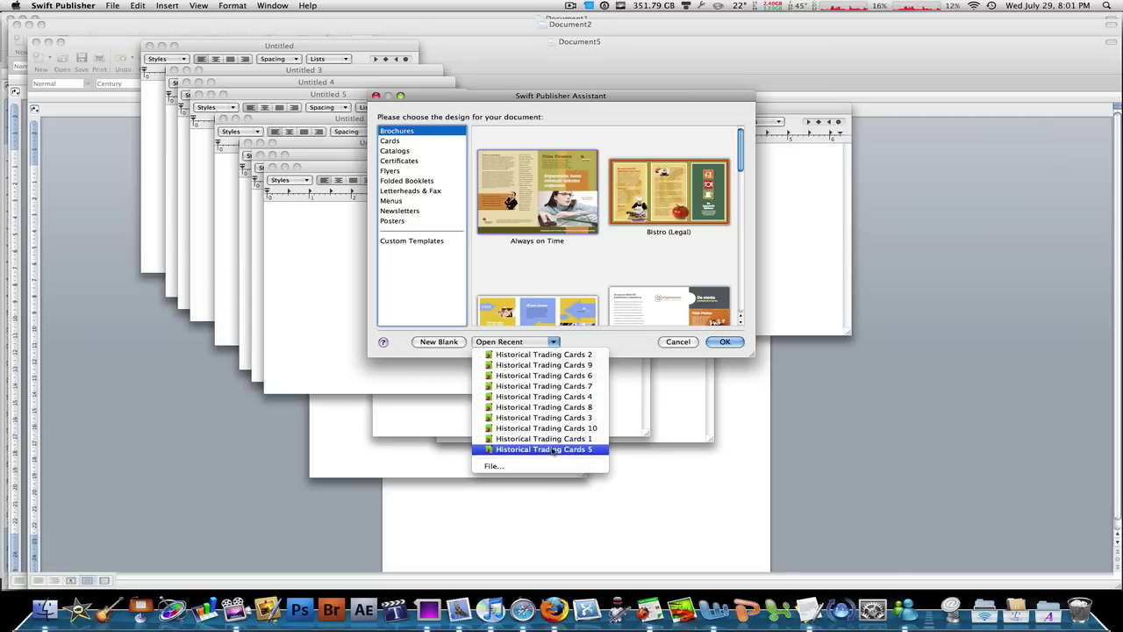
pyautogui.click(545, 399)
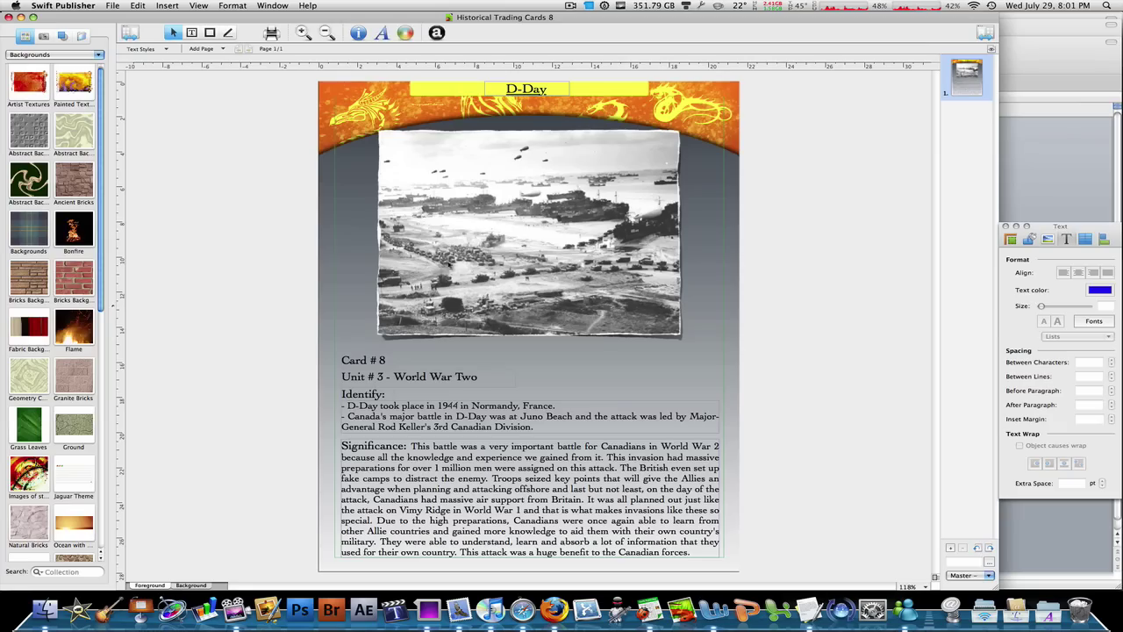
# - Pick windows from the Exposé overview of all open windows twice, and hide the open windows to reveal the desktop
pyautogui.press('F9')
pyautogui.click(75, 205)
pyautogui.press('F9')
pyautogui.click(137, 223)
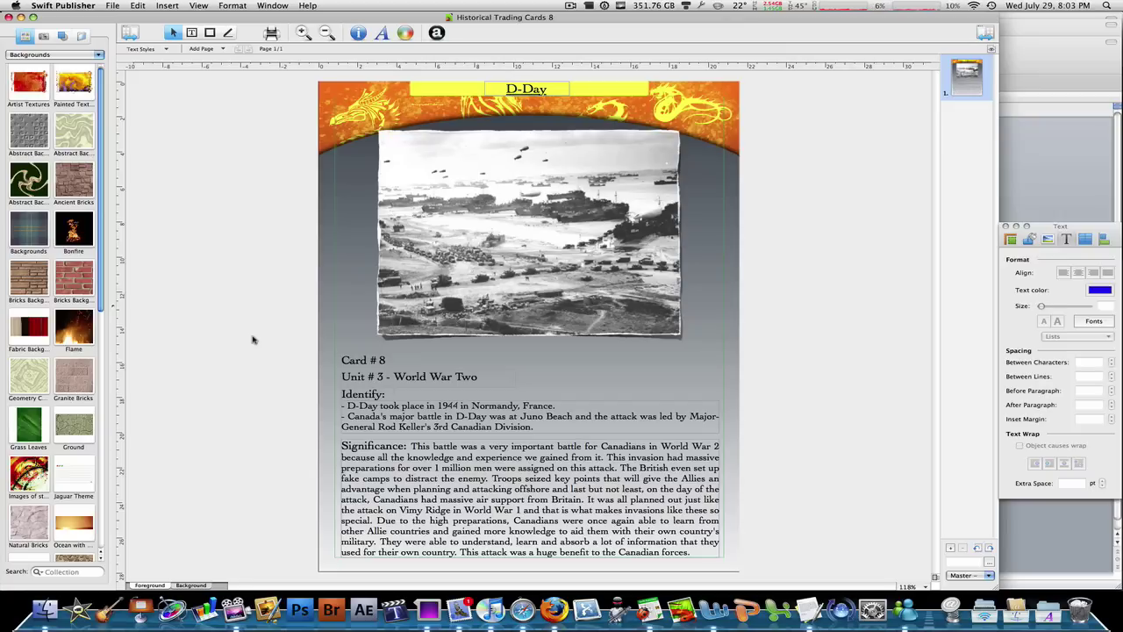
pyautogui.press('super+h')
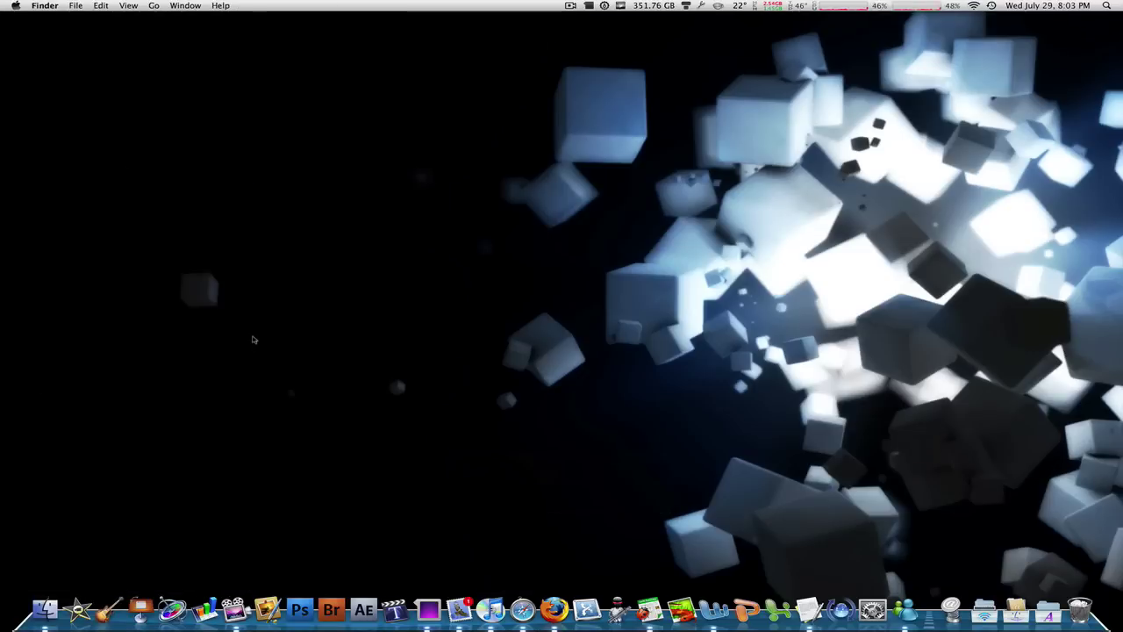